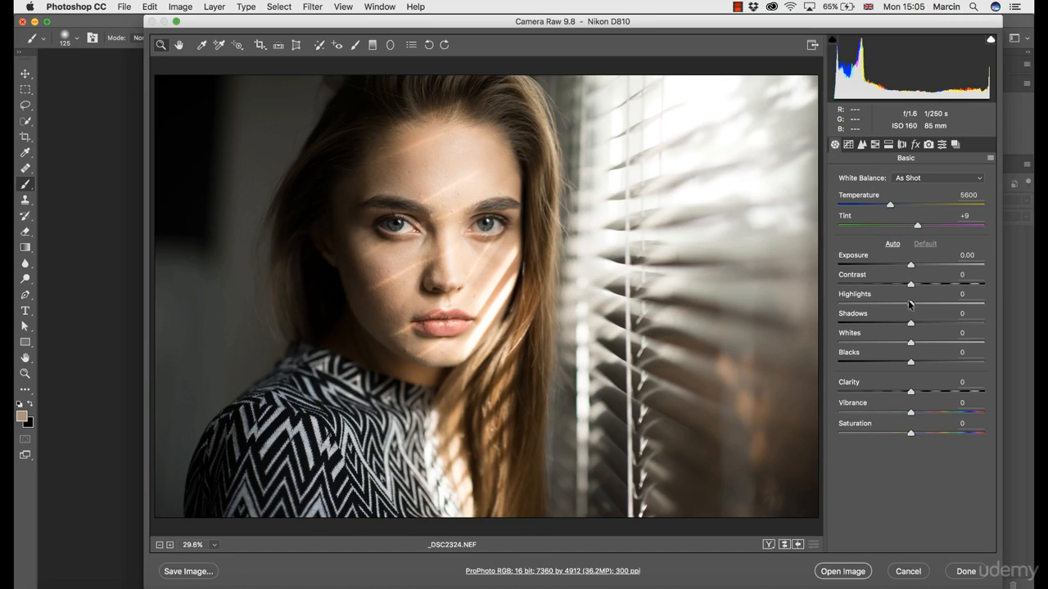
Recover the bright areas by setting Highlights to -50 and open up the dark areas with Shadows at +40
drag(910, 305, 872, 305)
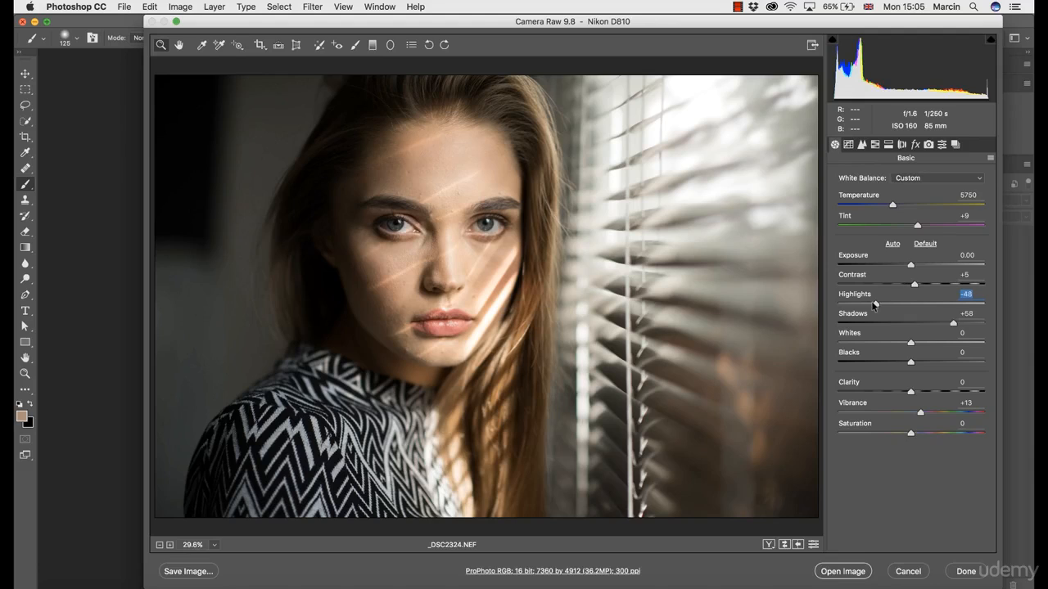
key(p)
click(908, 305)
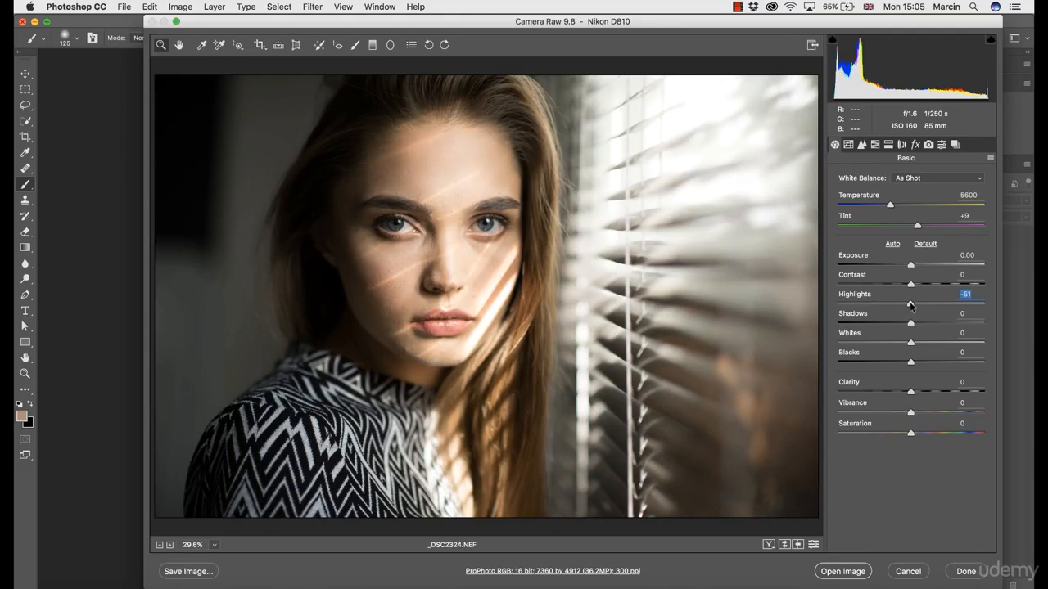
drag(907, 305, 874, 306)
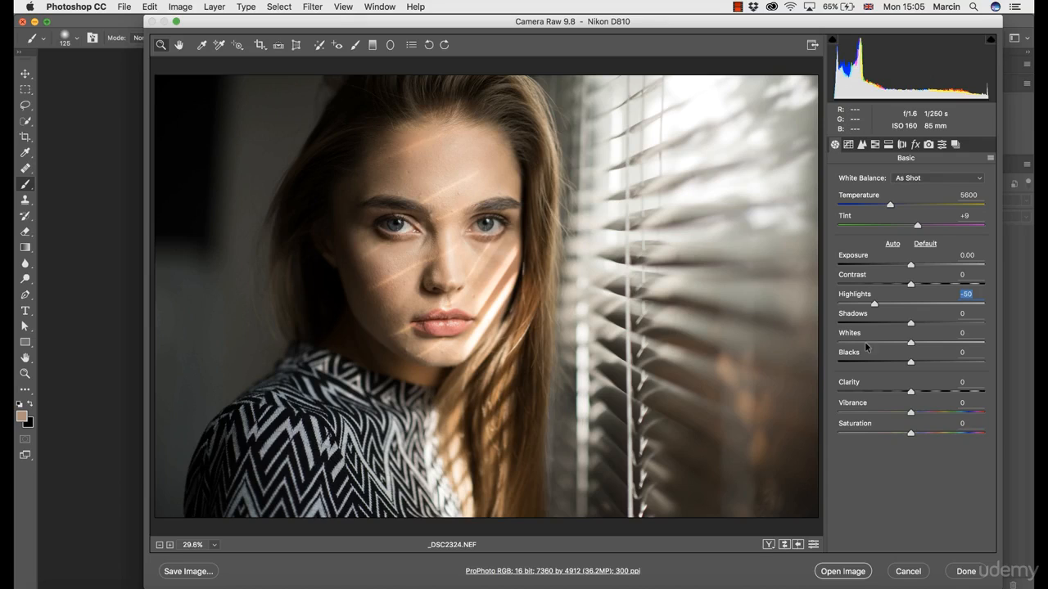
drag(924, 327, 934, 326)
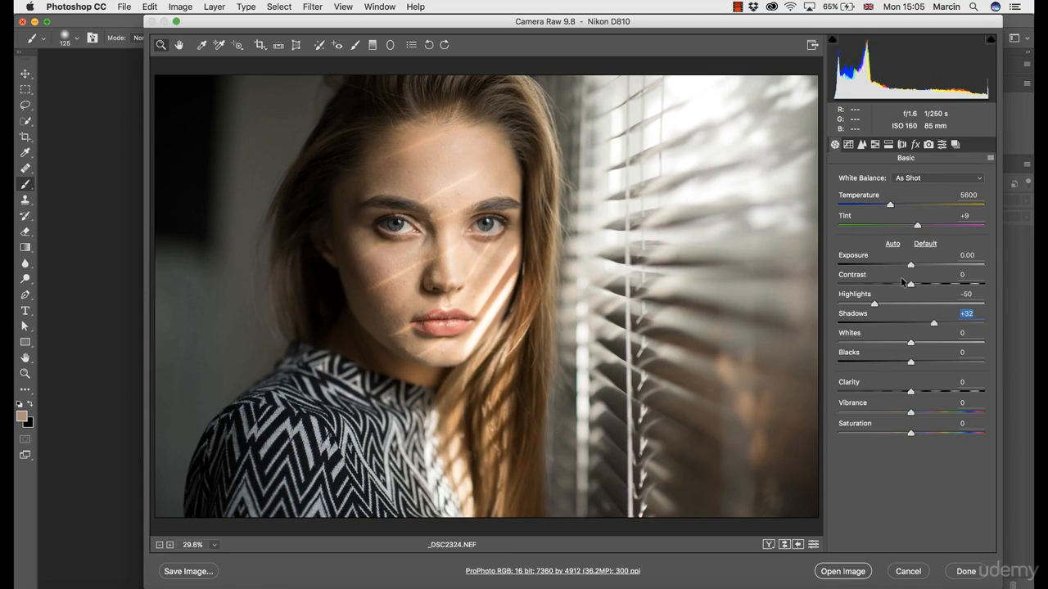
click(939, 322)
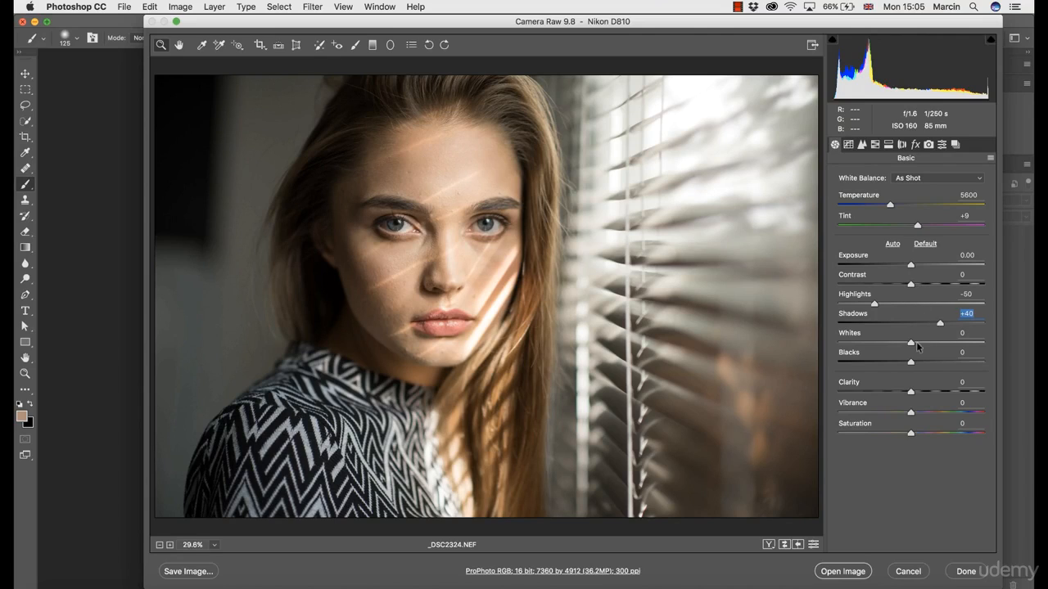
Try a different Whites value, return it to 0, and set Vibrance to +35
mouse_move(910, 343)
mouse_down()
mouse_move(923, 342)
mouse_move(888, 342)
mouse_move(907, 333)
mouse_up()
text(0)
drag(912, 412, 945, 421)
click(904, 414)
click(936, 414)
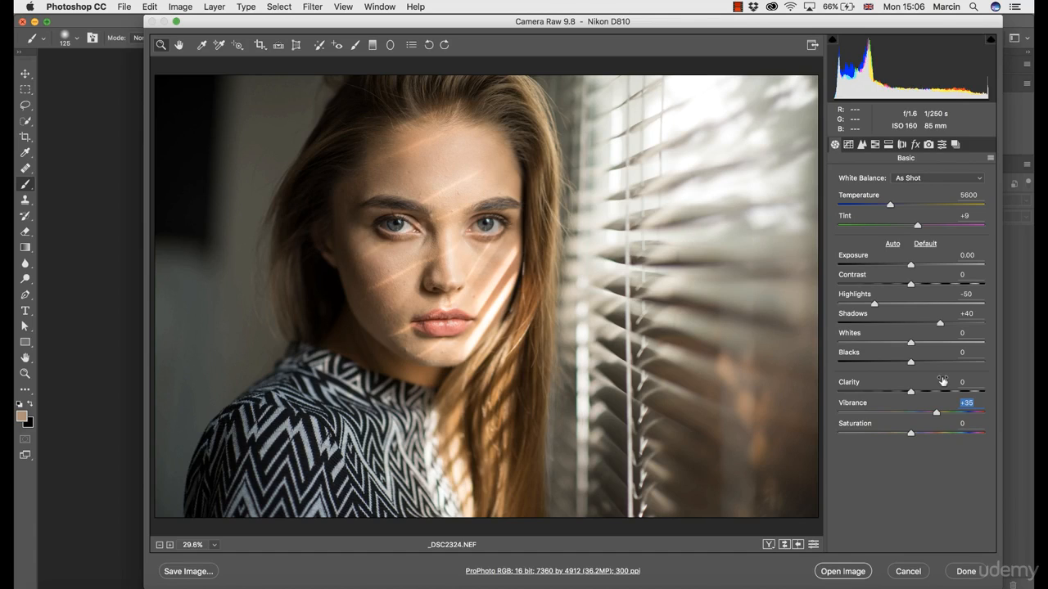
In the HSL hue adjustments, shift Oranges to -6 and Yellows to -13
click(875, 145)
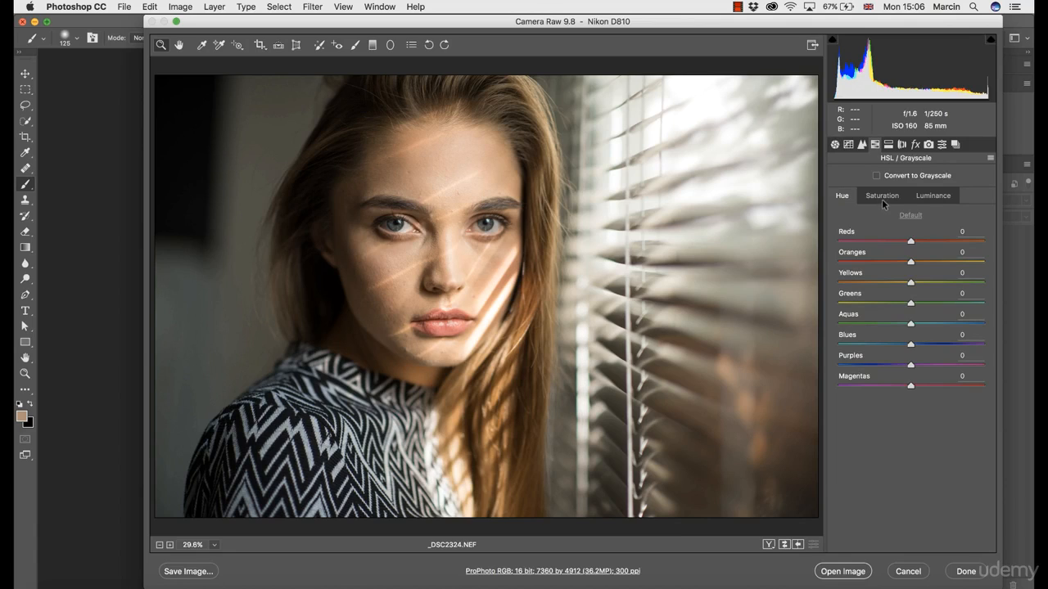
click(909, 262)
click(907, 264)
drag(909, 263, 906, 263)
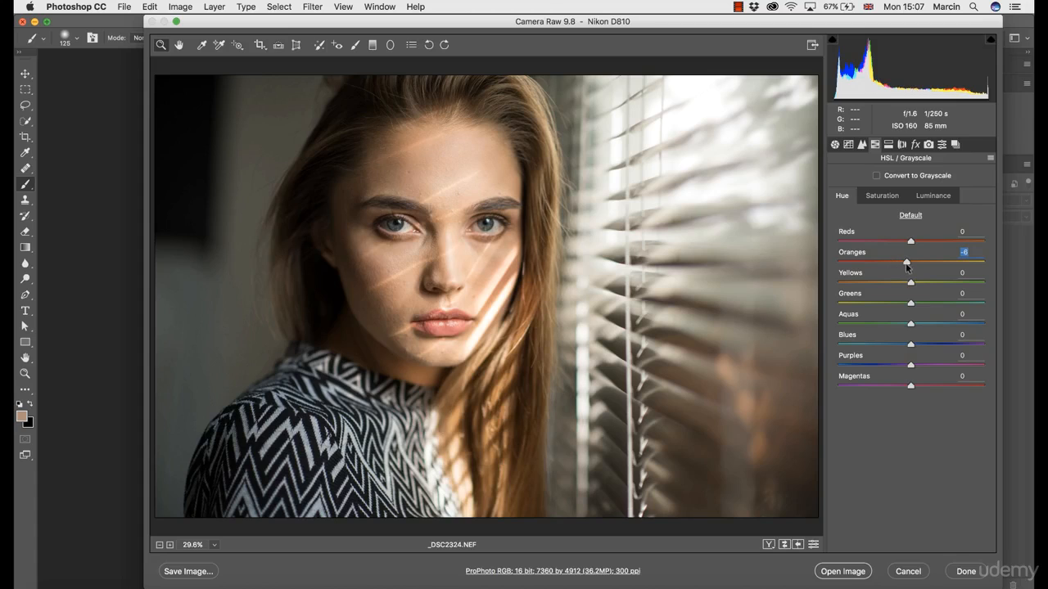
drag(911, 285, 901, 285)
Set the Oranges saturation to +10 and review it against the hue adjustments
click(881, 196)
drag(910, 262, 917, 263)
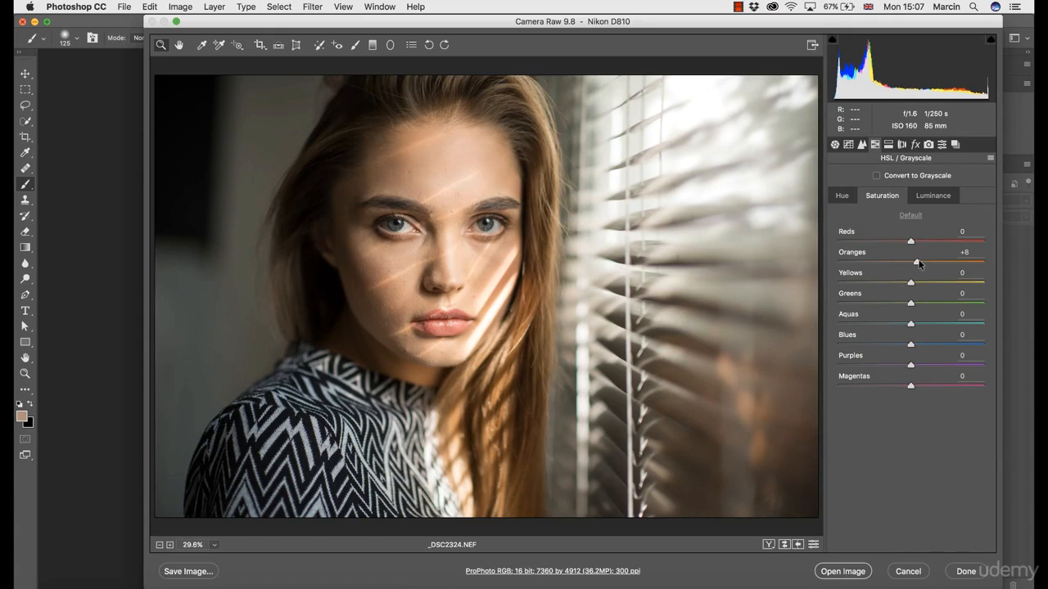
drag(919, 263, 920, 263)
click(841, 197)
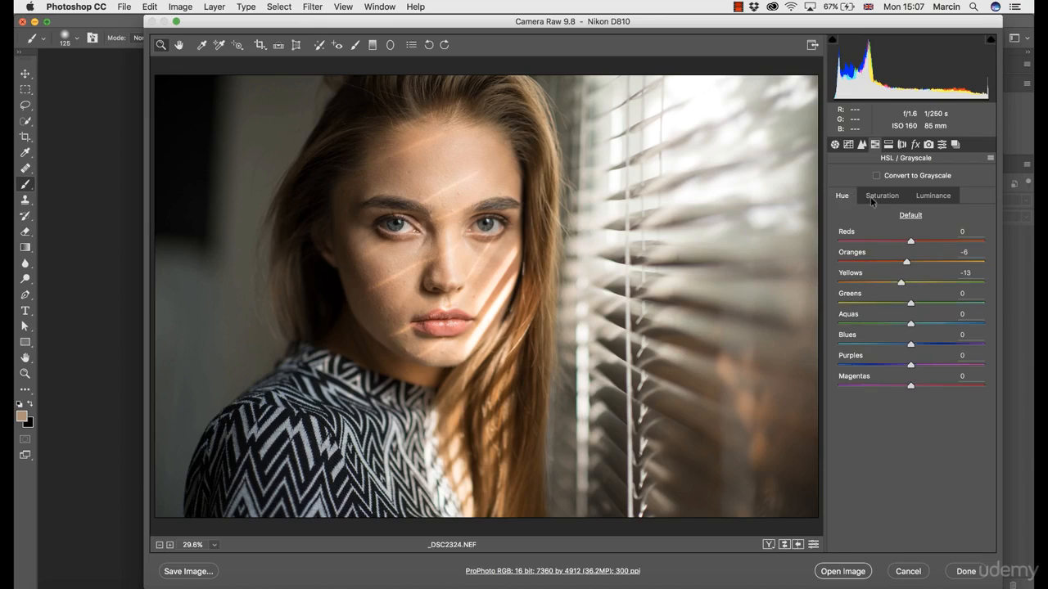
click(871, 196)
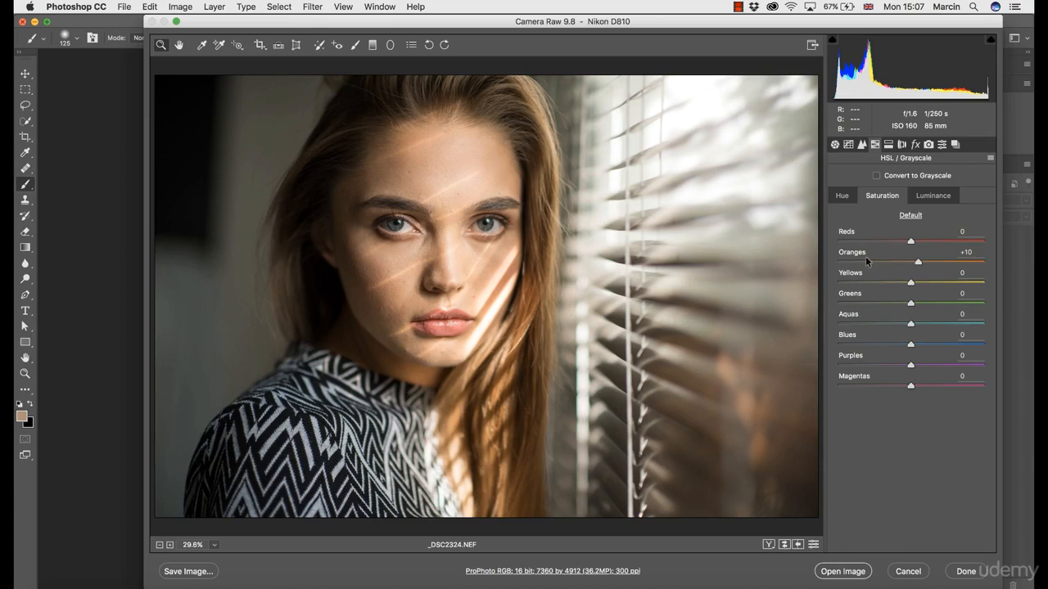
click(843, 196)
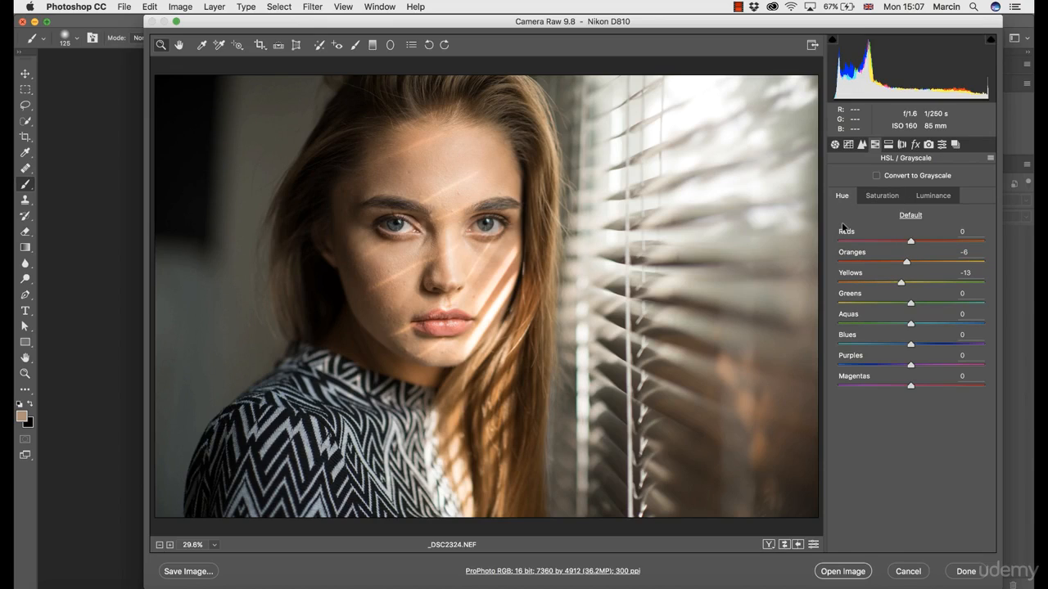
In Split Toning, tint the highlights with hue 38 and saturation 14, with Balance at +100
click(888, 144)
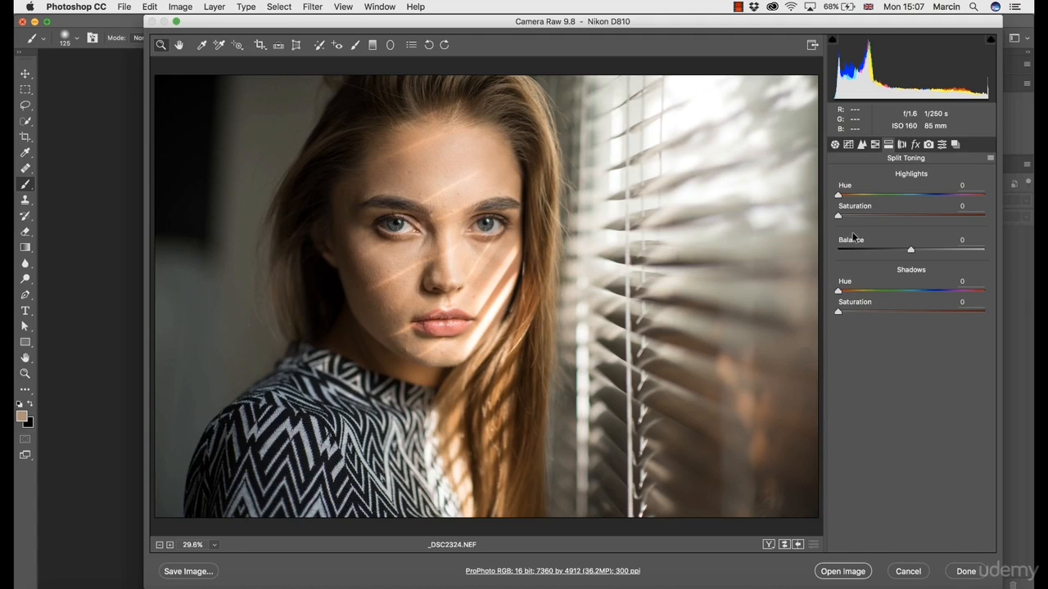
drag(838, 197, 848, 203)
drag(849, 196, 853, 195)
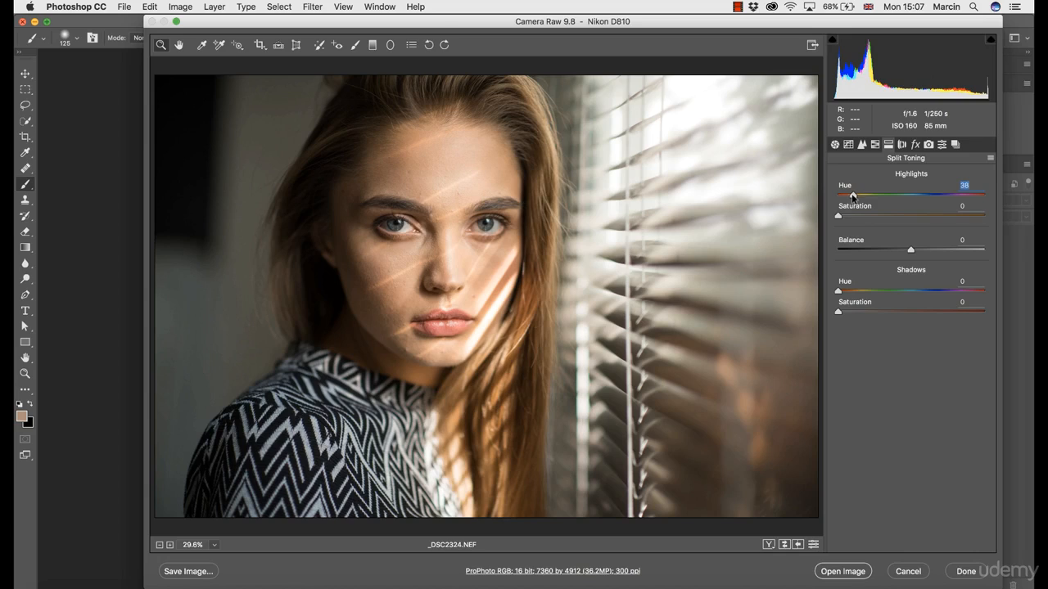
drag(839, 289, 857, 287)
drag(852, 291, 798, 290)
drag(912, 251, 1014, 251)
drag(839, 218, 853, 217)
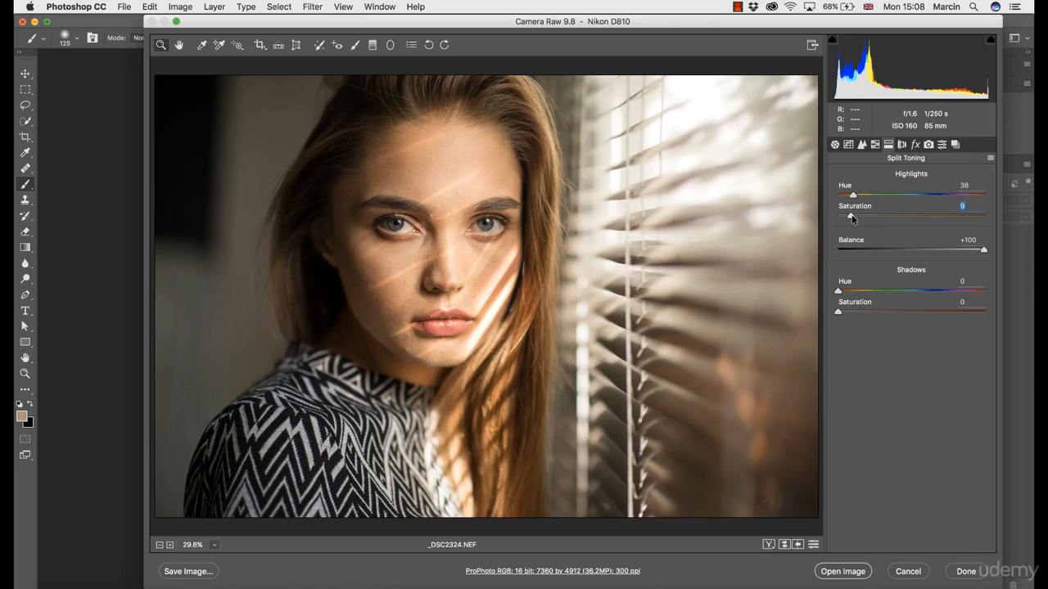
drag(851, 218, 861, 223)
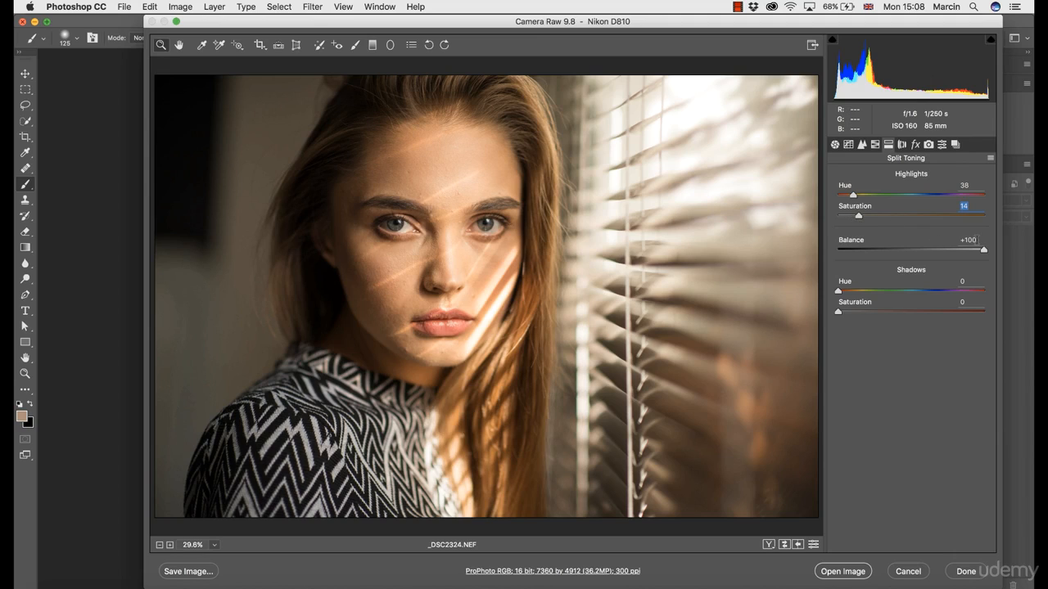
Reduce the Split Toning Balance to 50 and bring it down to 0
drag(977, 241, 930, 243)
text(50)
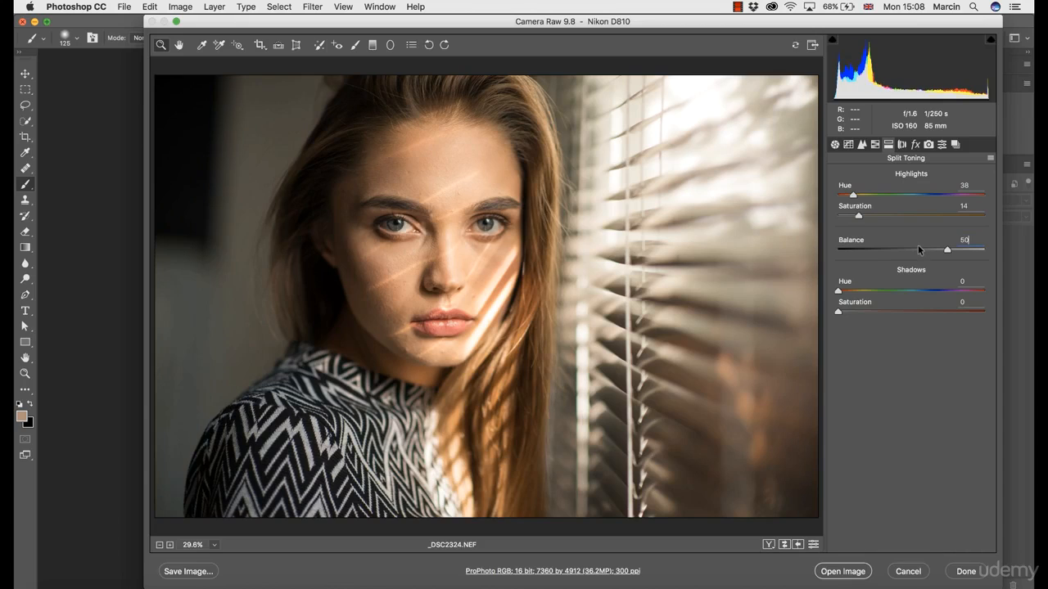
key(Return)
drag(944, 250, 912, 255)
Set the Split Toning highlights hue to 35
drag(855, 195, 852, 188)
click(964, 186)
text(3)
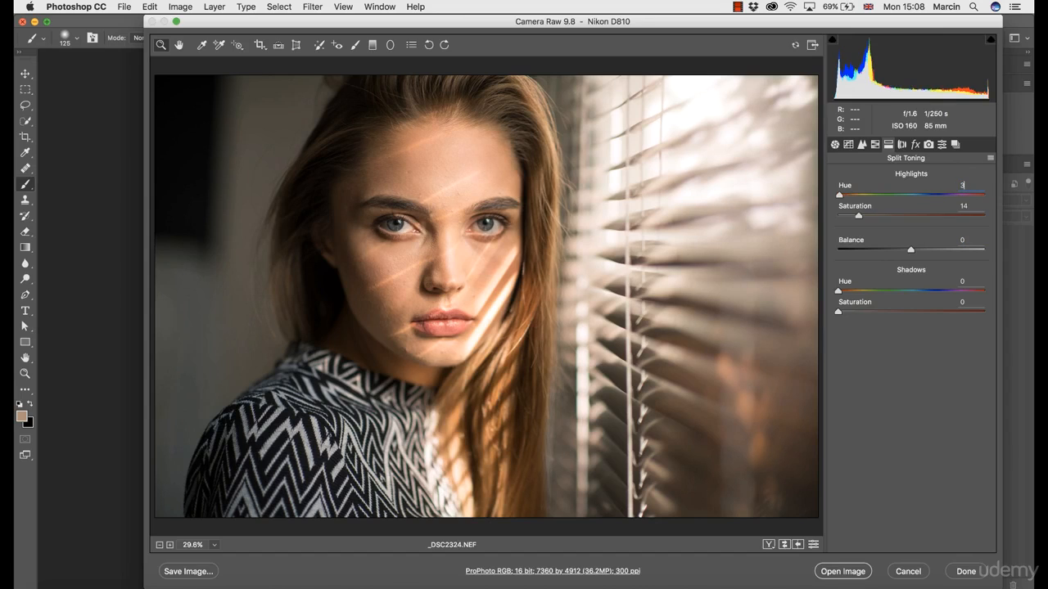
text(5)
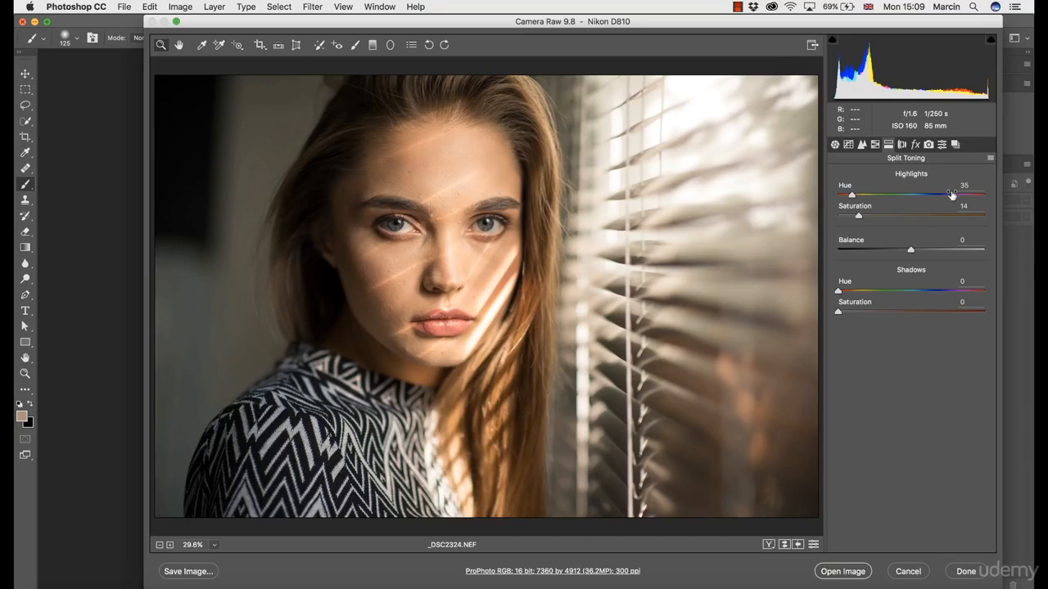
key(Return)
Switch to Color Scheme Designer in Safari and set up a complement scheme with the hue at 35°
click(131, 586)
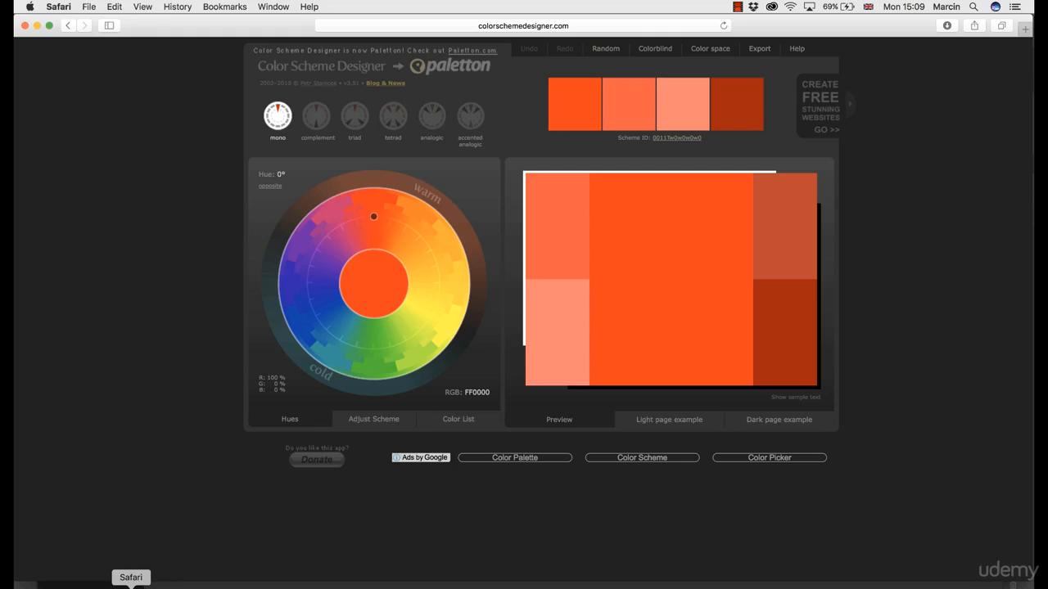
click(316, 115)
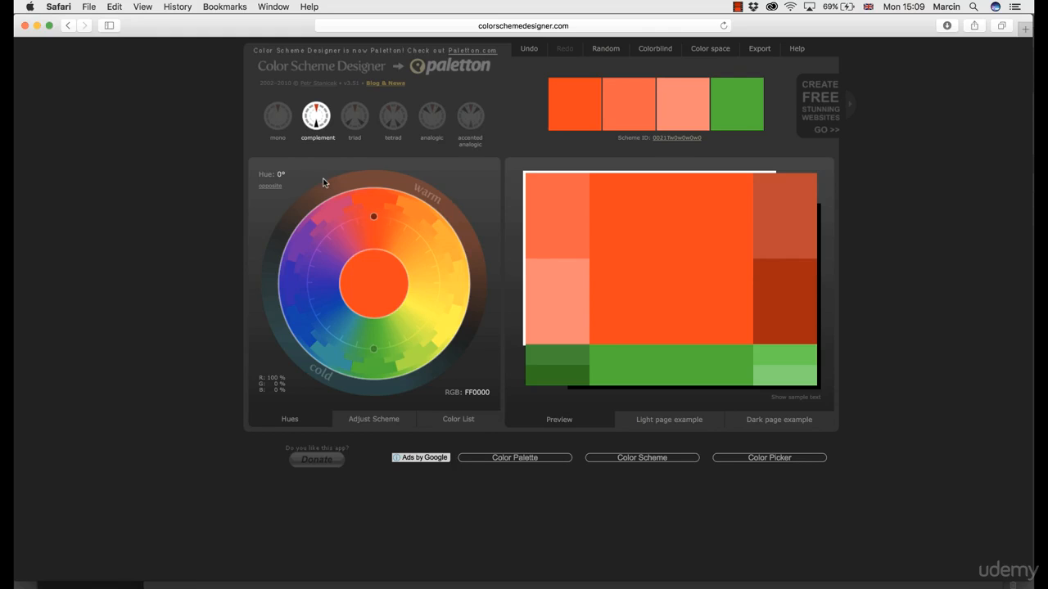
drag(374, 217, 413, 228)
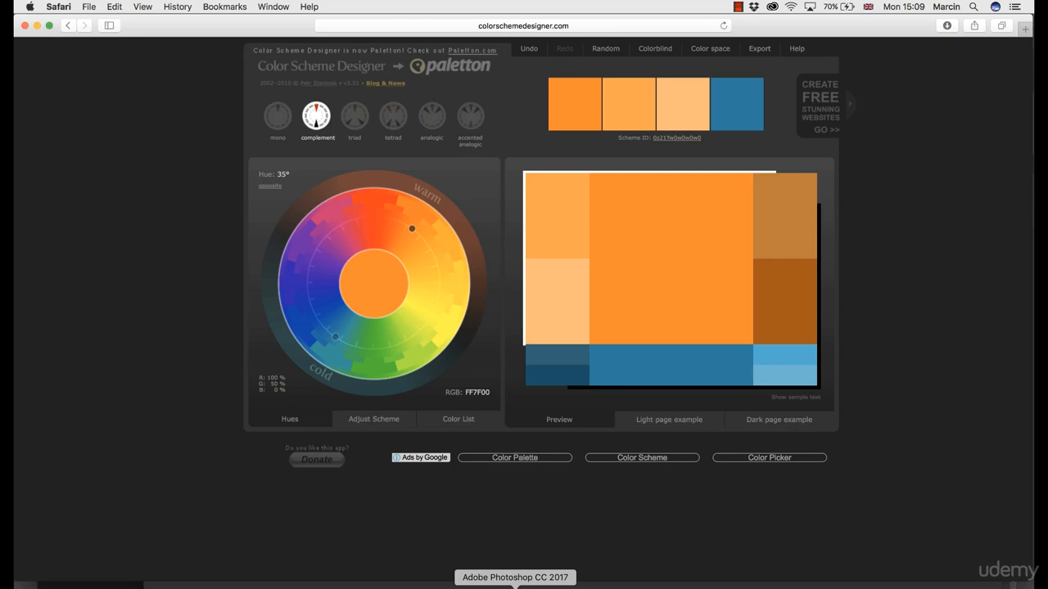
Compare the 35° hue with its opposite in the complement scheme to read the complementary hue value
click(514, 587)
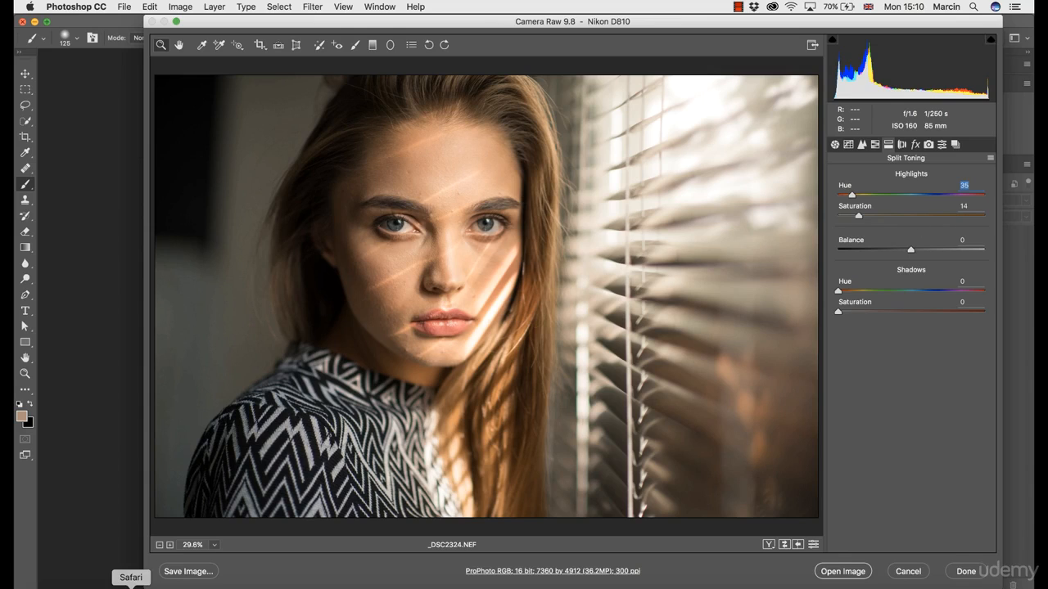
click(157, 573)
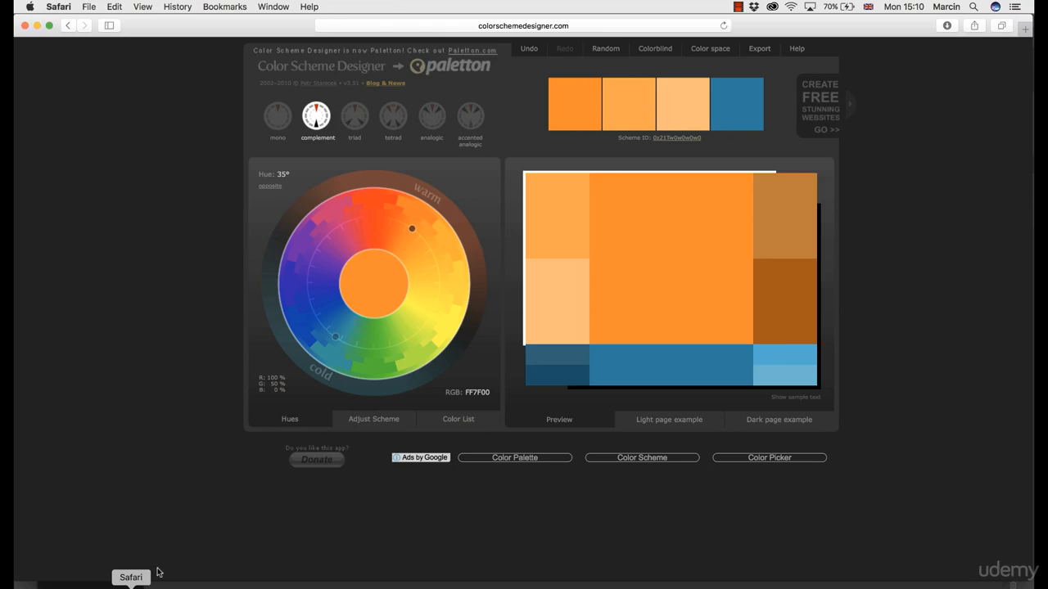
click(273, 191)
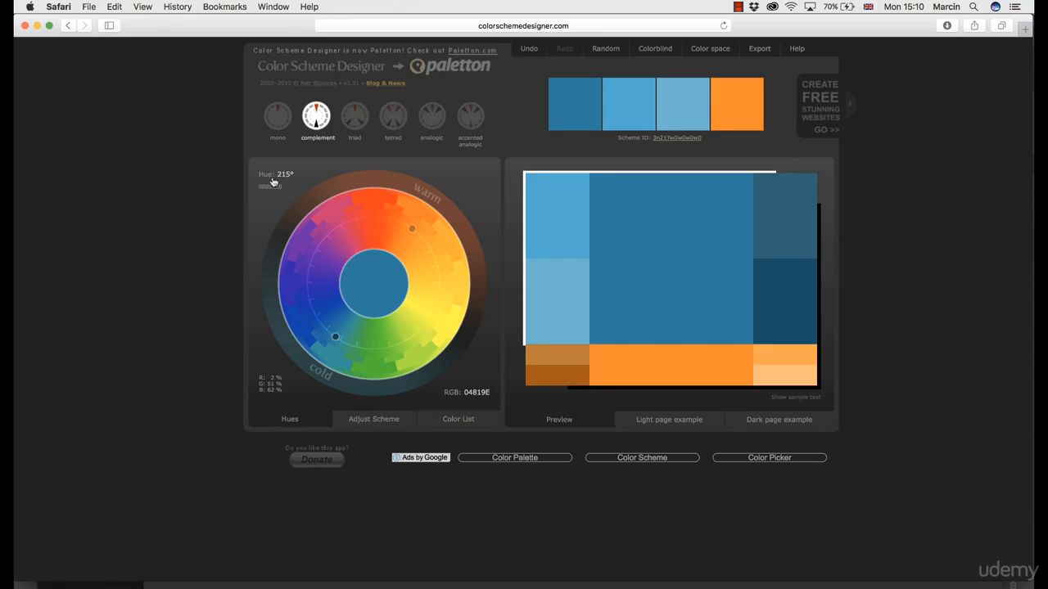
click(275, 190)
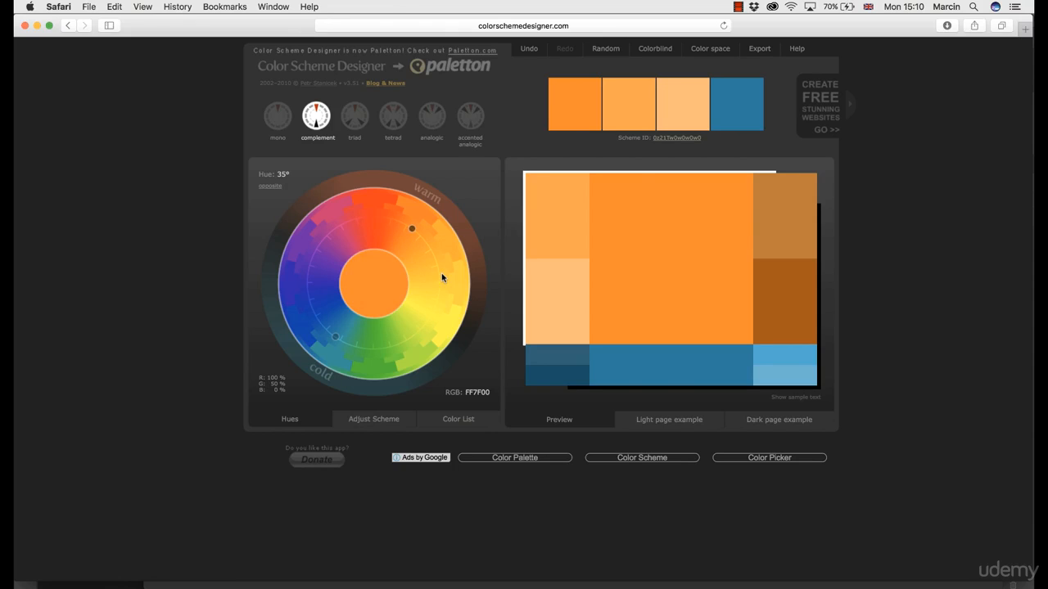
click(273, 188)
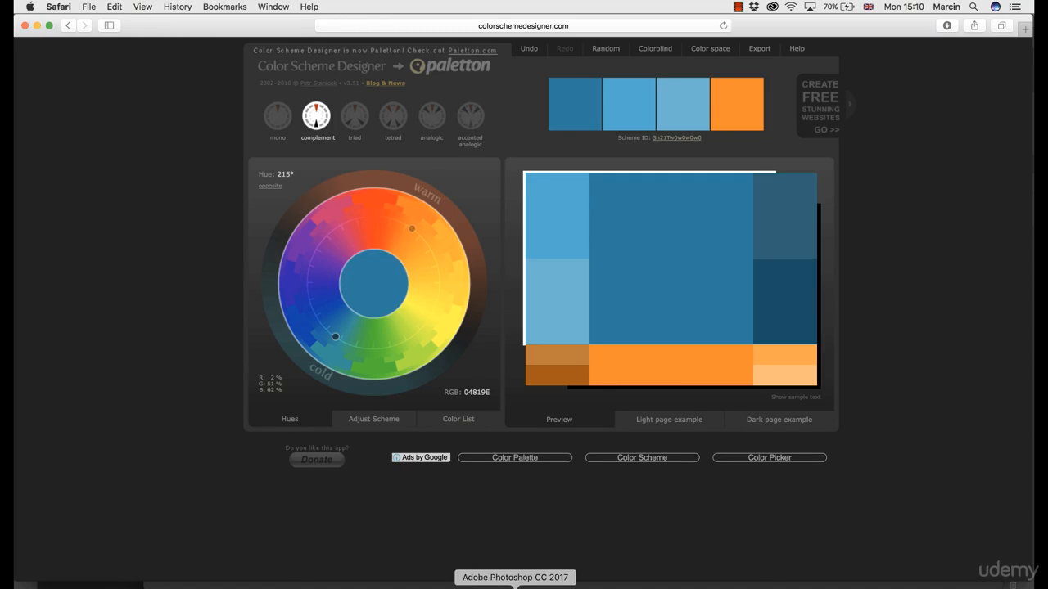
Switch back to Photoshop and set the Split Toning shadows to hue 215 and saturation 14
click(515, 583)
click(966, 281)
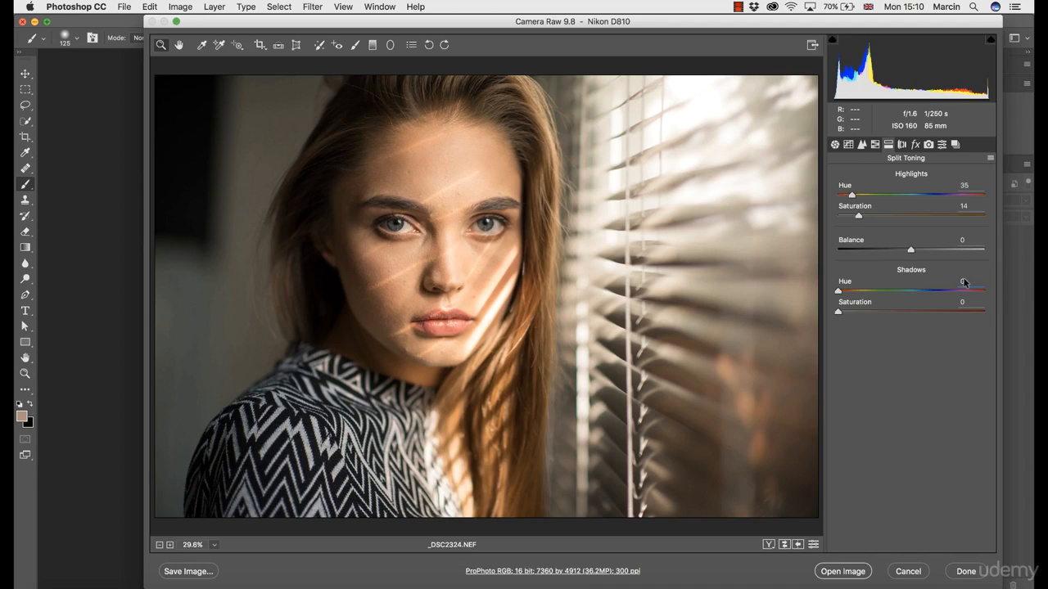
text(215)
drag(837, 312, 858, 314)
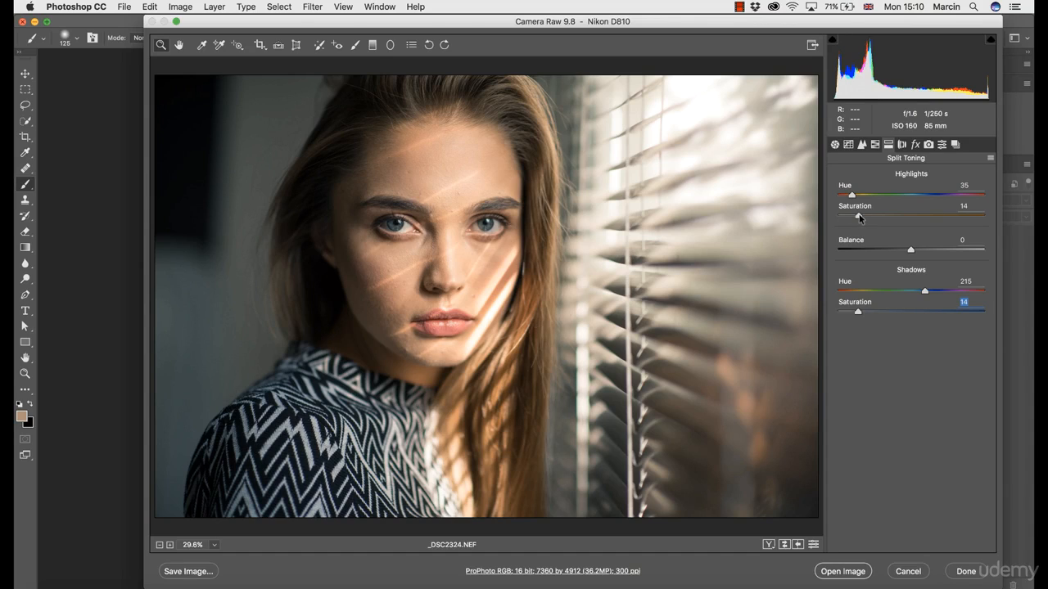
Set the Split Toning highlights saturation to 20 and the shadows saturation to 10
drag(857, 217, 867, 216)
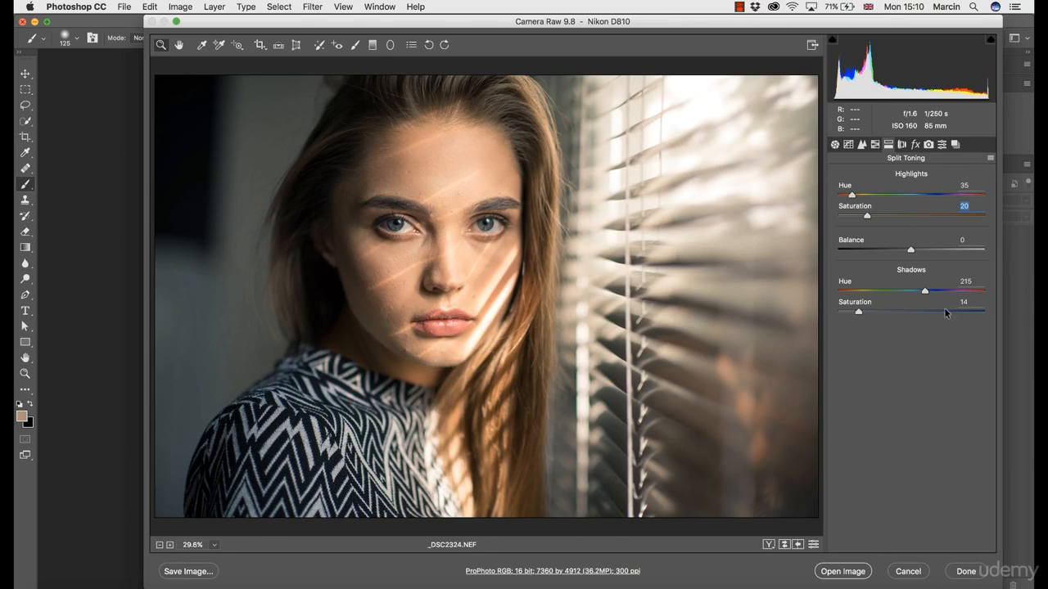
drag(967, 302, 942, 302)
text(10)
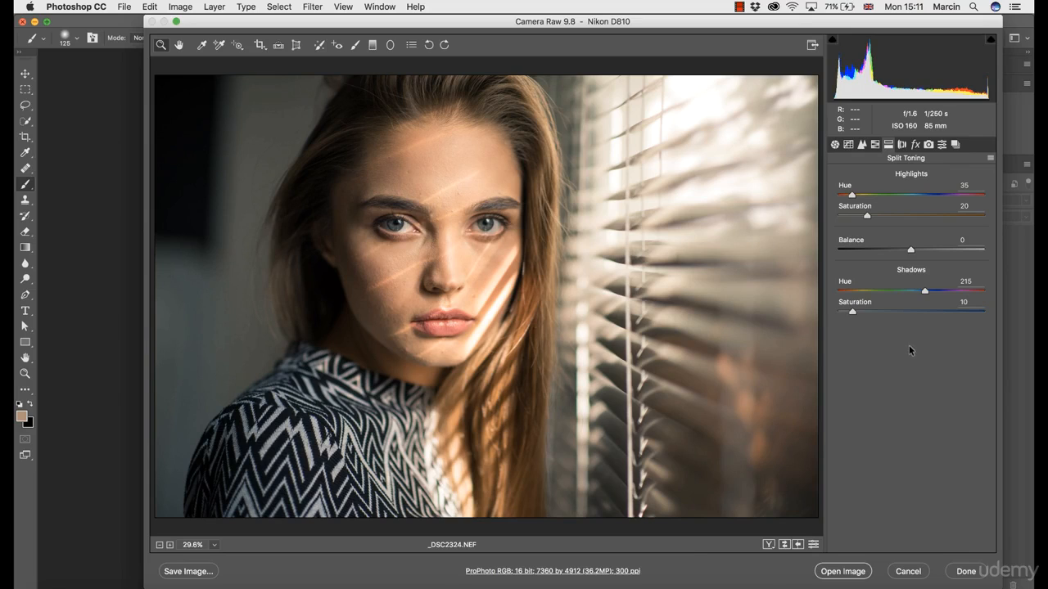
Reset the shadows saturation to 0 and set the Split Toning Balance to +100
double_click(852, 313)
drag(910, 249, 998, 223)
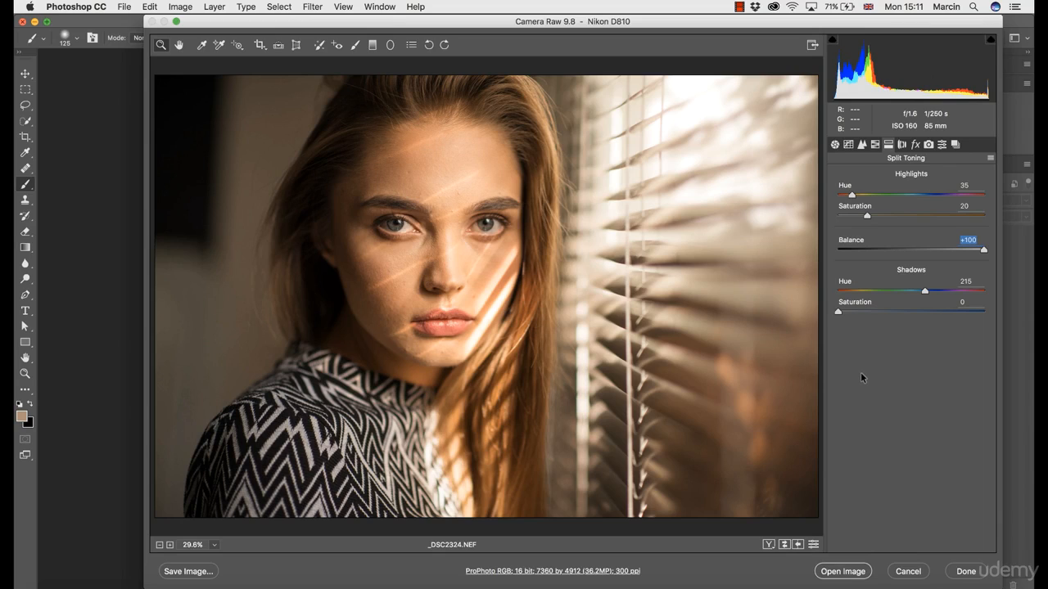
Open the raw photo in Photoshop as a smart object and decline creating a new library
key(shift)
shift+click(839, 577)
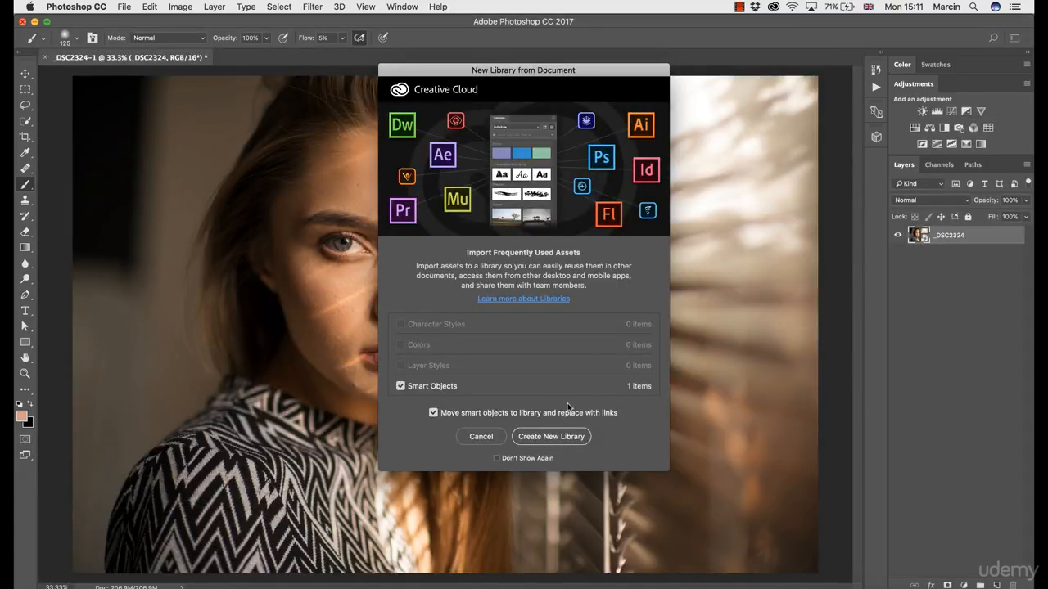
click(486, 438)
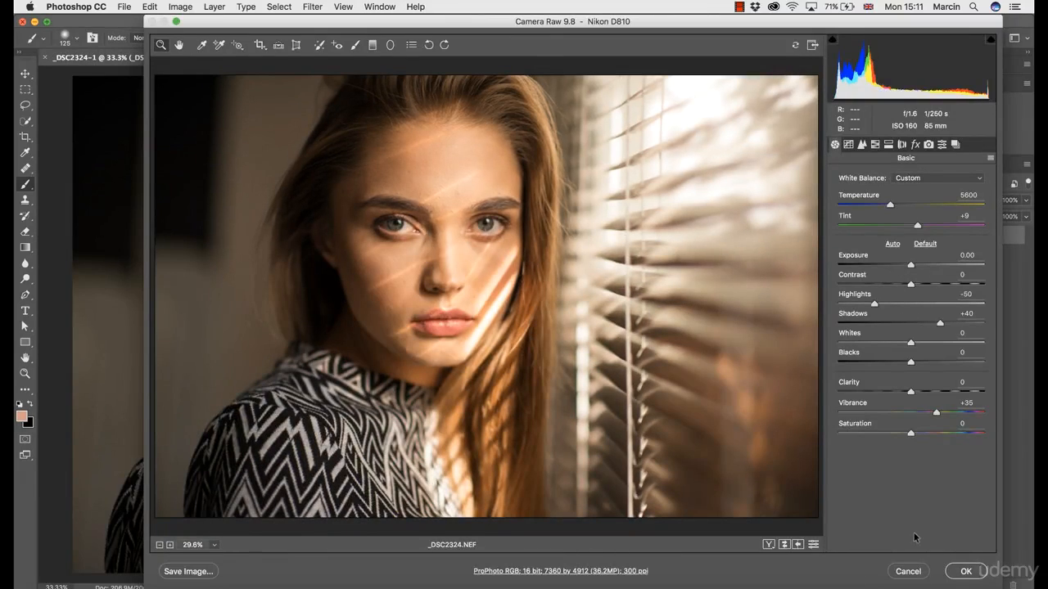
Leave the smart object's raw settings without changes and look over the available filters
click(904, 571)
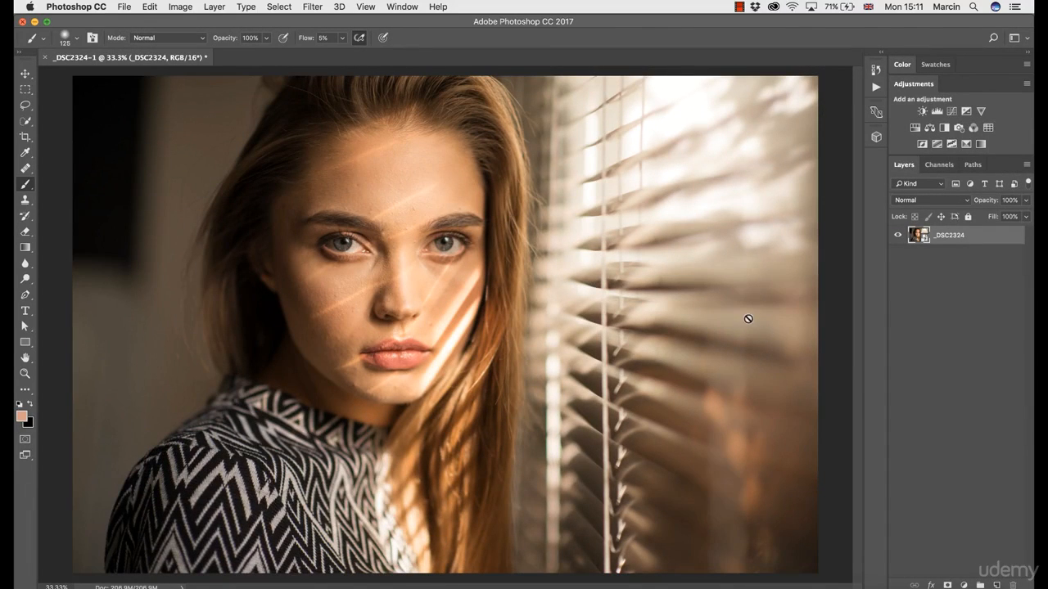
click(313, 8)
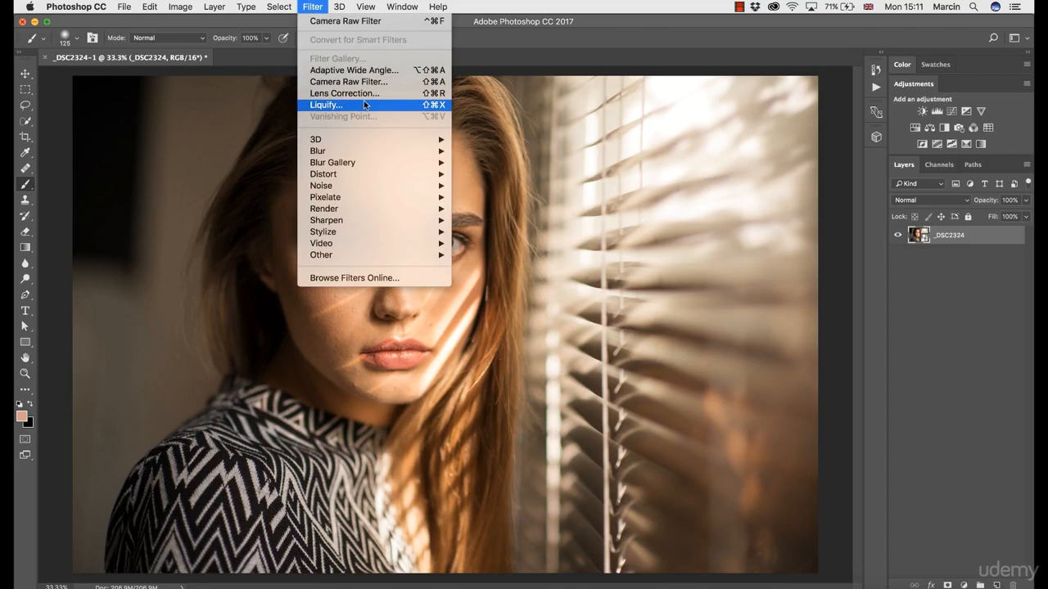
click(874, 350)
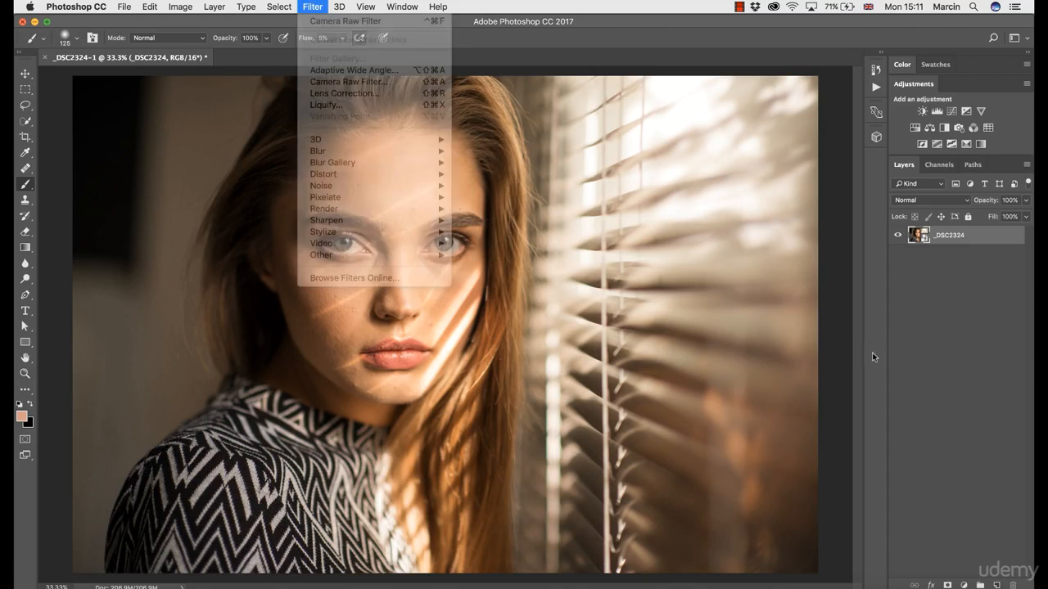